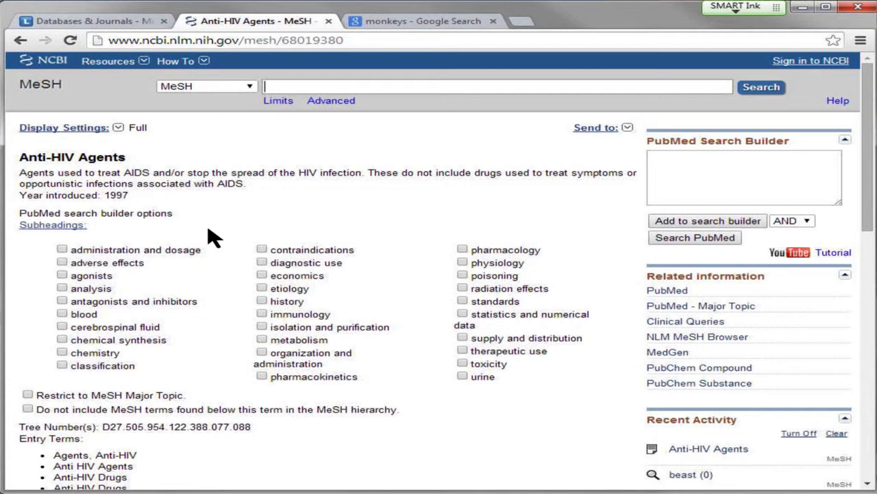
- Try the subheadings pharmacology, statistics and numerical data, economics and agonists for Anti-HIV Agents, and clear selections again
scroll(215, 236, "down", 1)
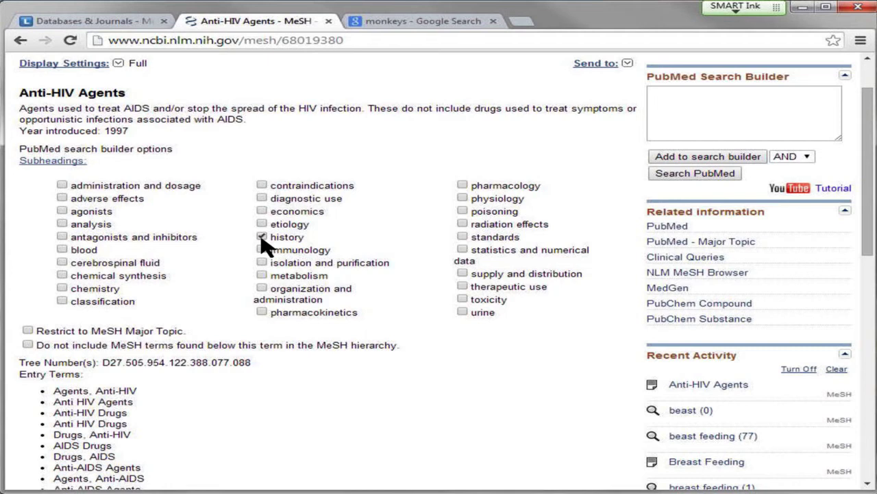
left_click(463, 185)
left_click(461, 251)
left_click(261, 211)
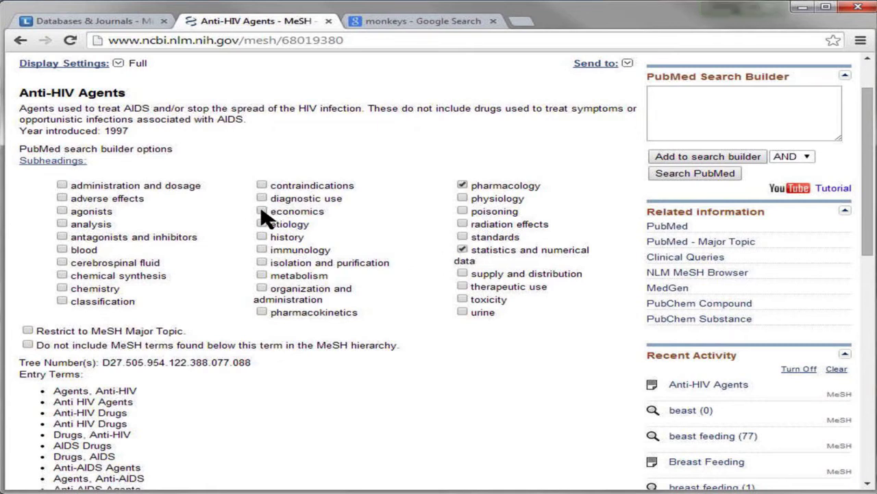
left_click(62, 211)
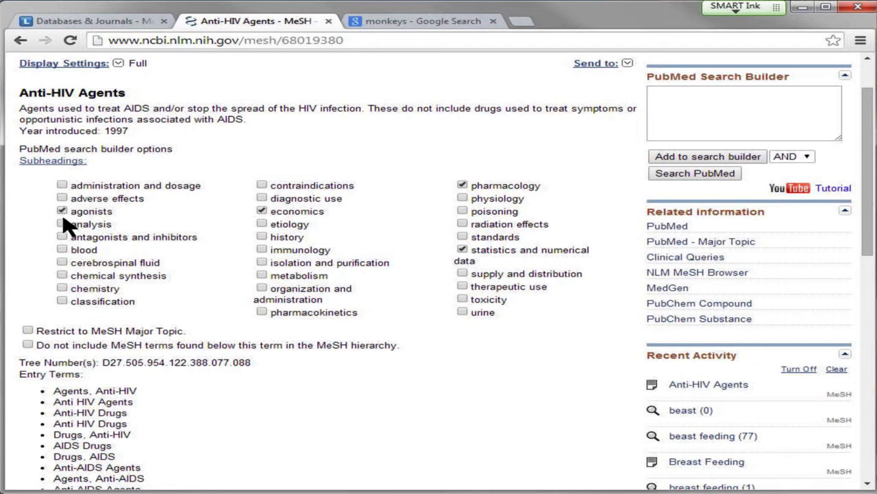
left_click(261, 211)
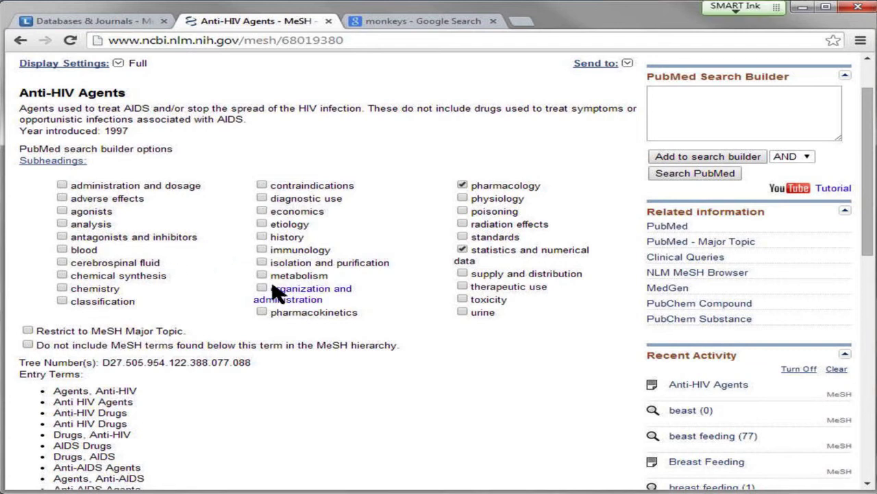
left_click(464, 251)
- Look through the definitions of the MeSH subheadings and return to the Anti-HIV Agents record
left_click(39, 163)
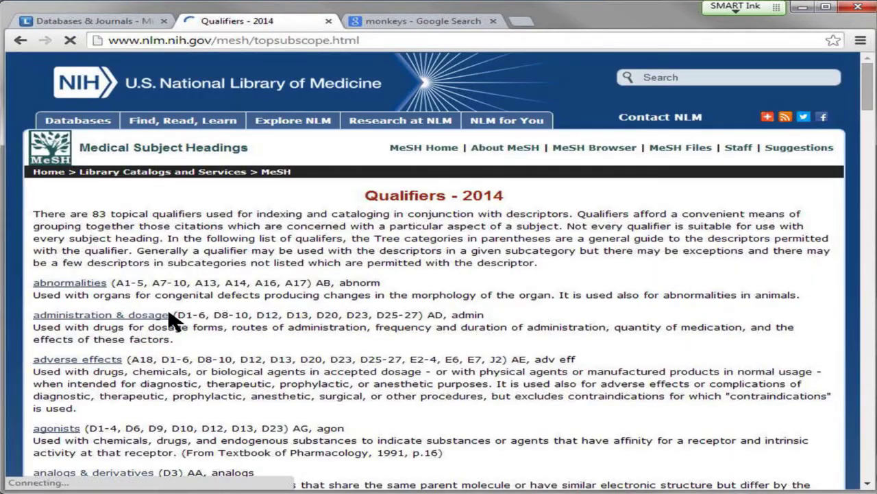
scroll(228, 334, "down", 1)
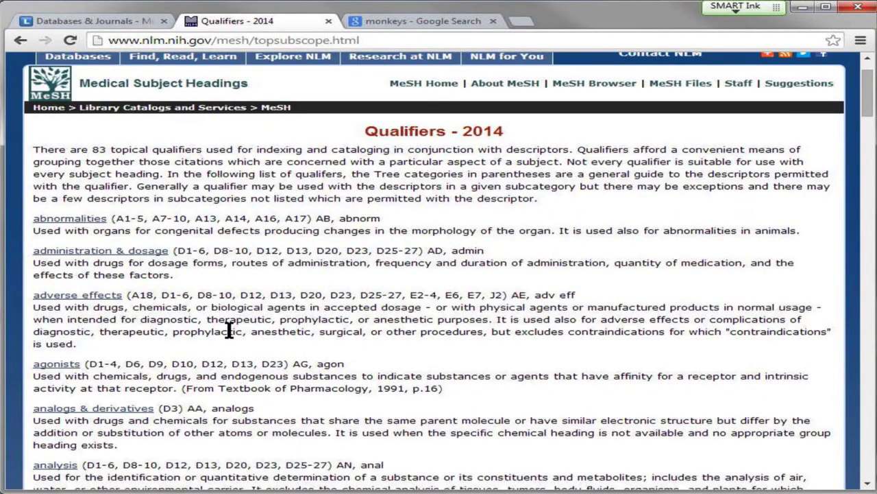
scroll(230, 333, "down", 1)
scroll(227, 325, "down", 1)
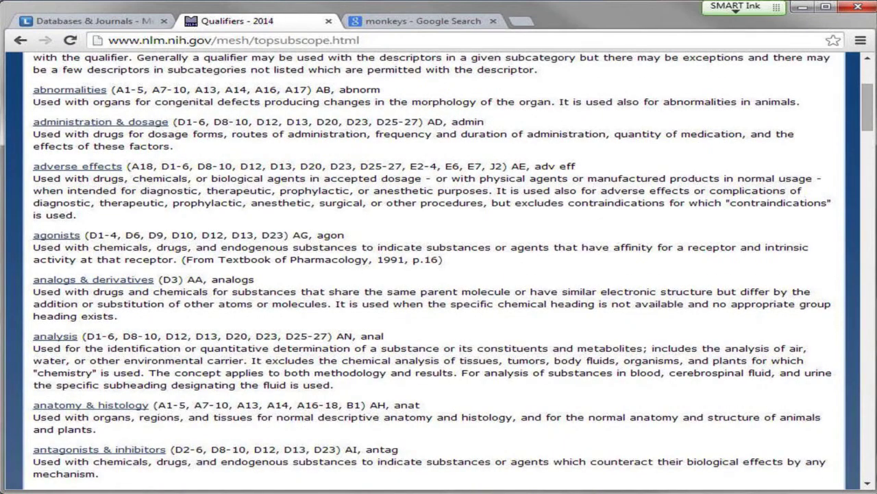
left_click(20, 41)
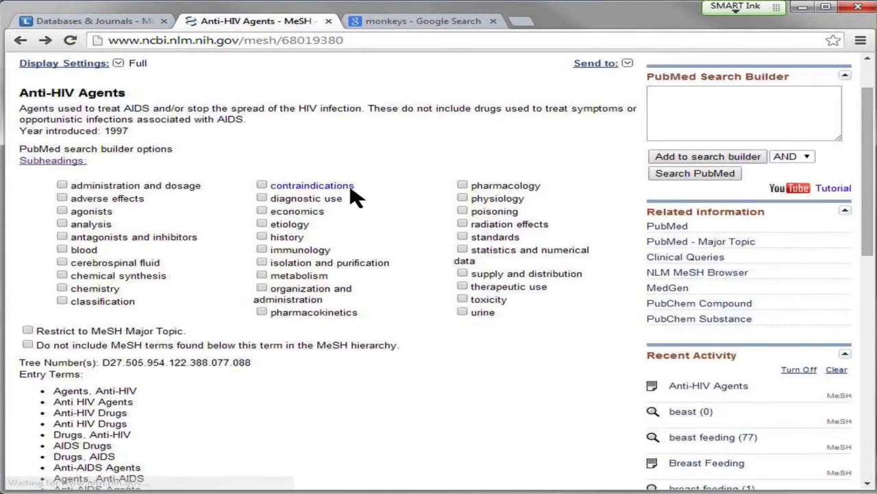
- Review the entry terms and hierarchy of Anti-HIV Agents, including the narrower HIV Fusion Inhibitors record, and return
scroll(416, 318, "down", 1)
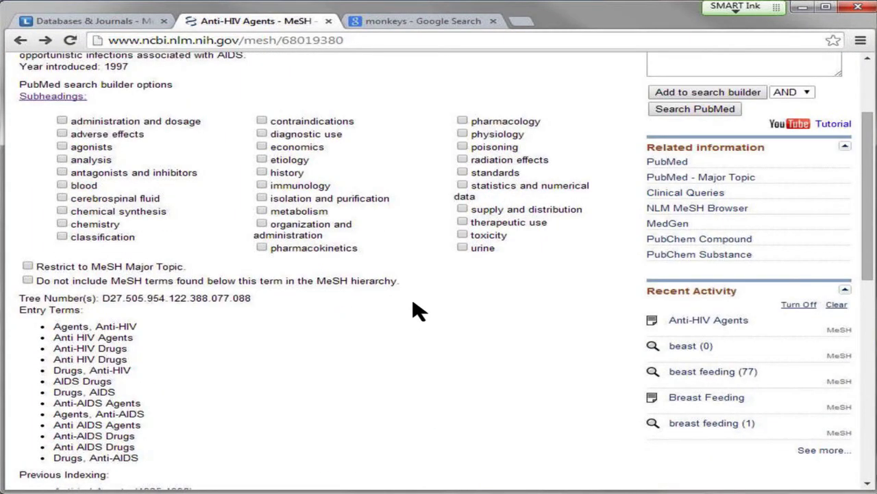
scroll(414, 312, "down", 1)
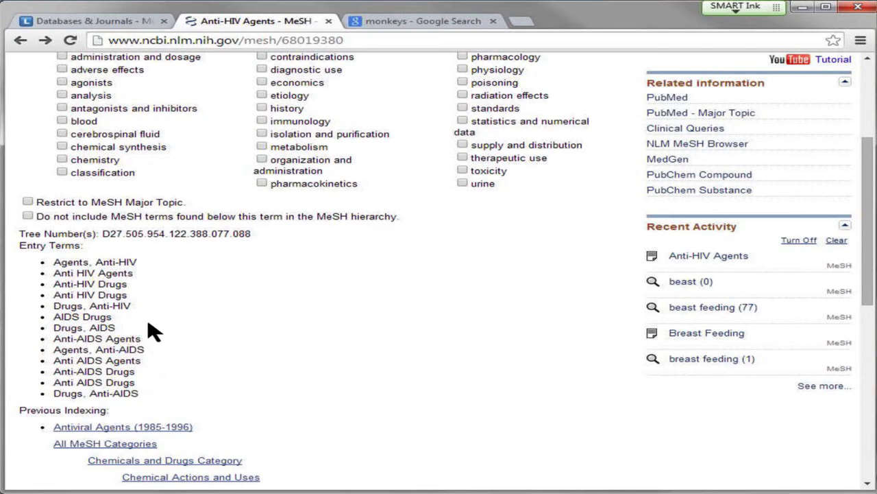
scroll(545, 363, "down", 1)
scroll(549, 368, "down", 1)
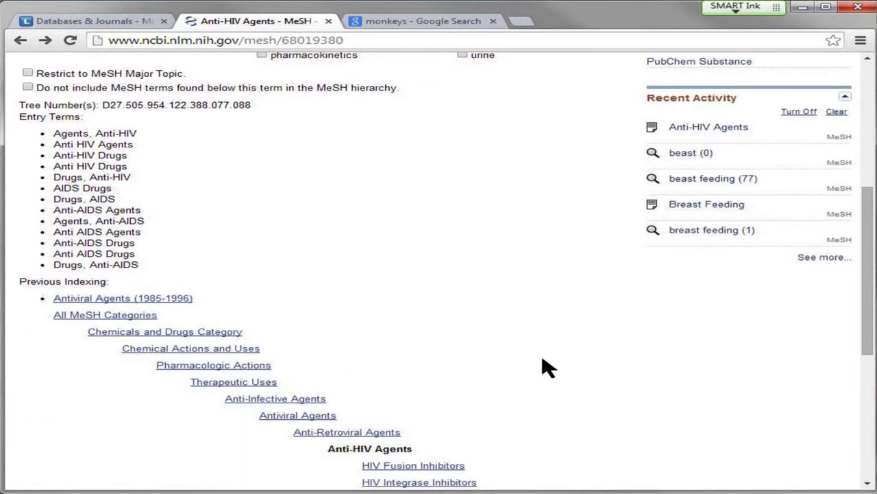
scroll(548, 364, "down", 1)
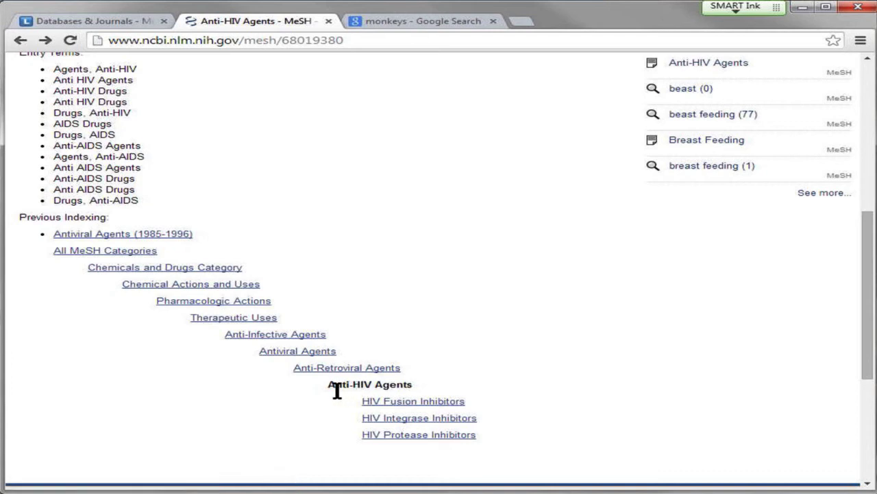
left_click(425, 407)
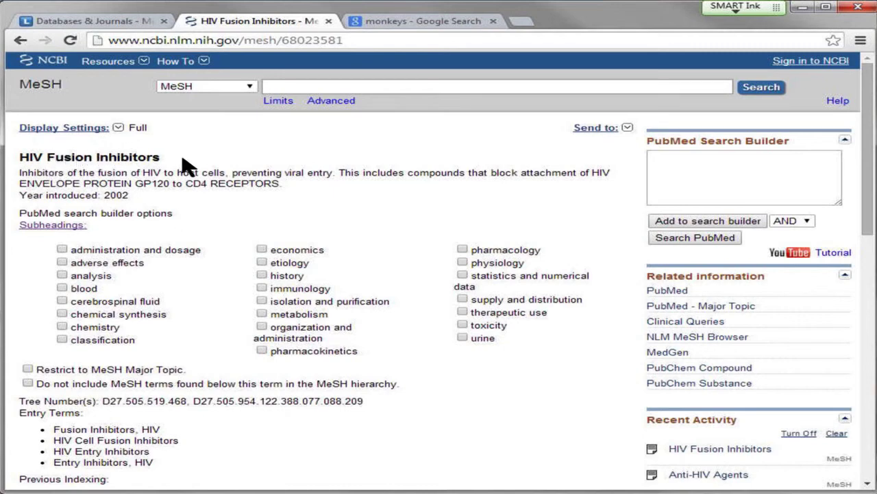
left_click(21, 41)
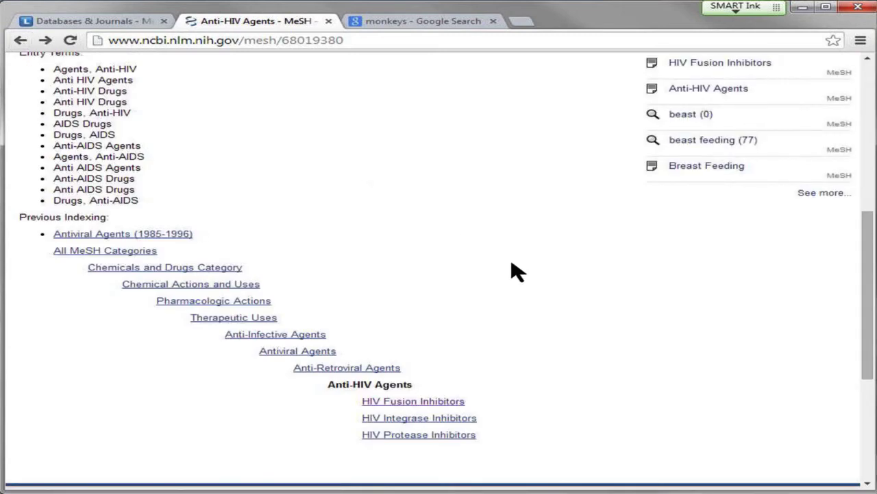
- Add the Anti-HIV Agents heading to the PubMed search builder and search MeSH for "breast feeding"
scroll(511, 271, "up", 2)
scroll(511, 272, "up", 4)
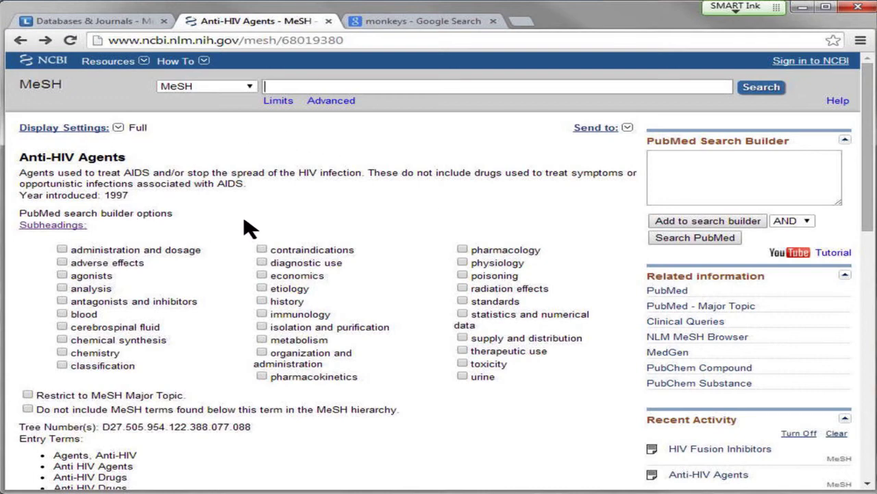
left_click(728, 221)
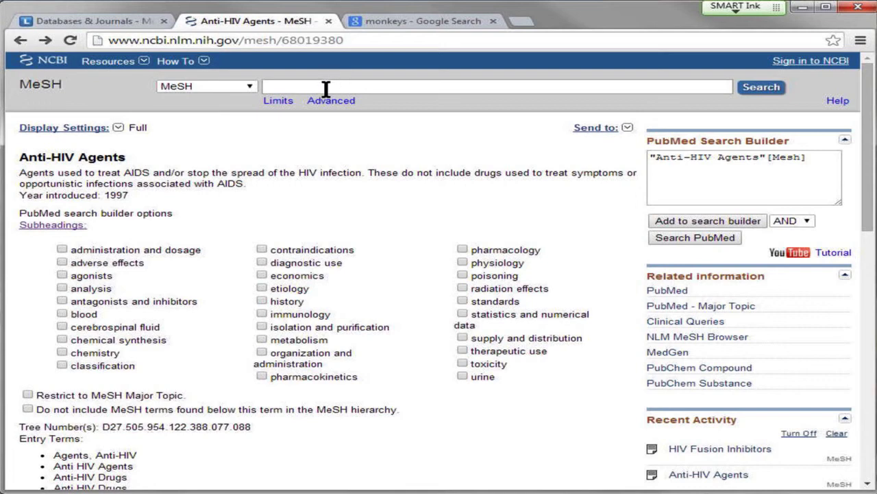
type("breast feeding")
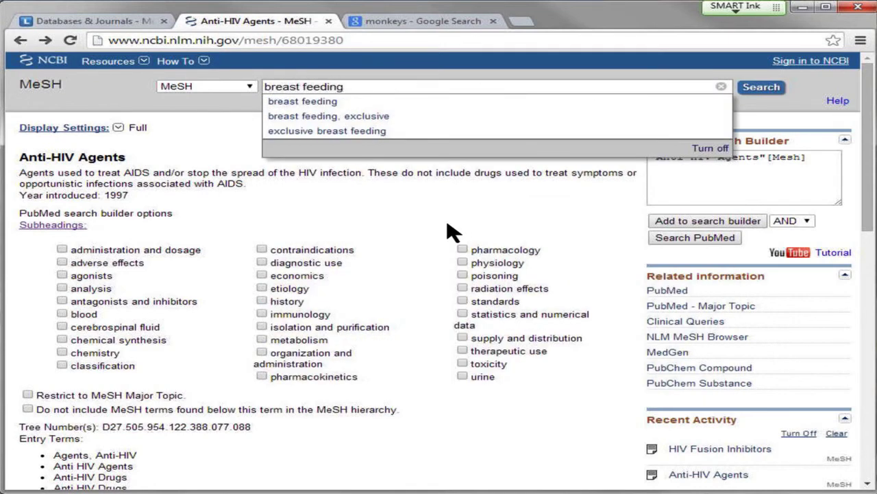
key("Return")
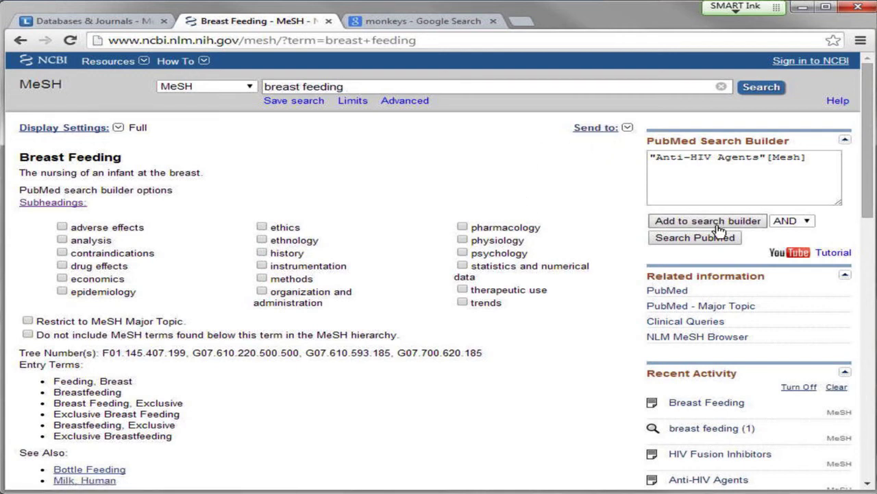
- Add Breast Feeding to the search builder with the AND operator and run the combined search in PubMed
left_click(798, 223)
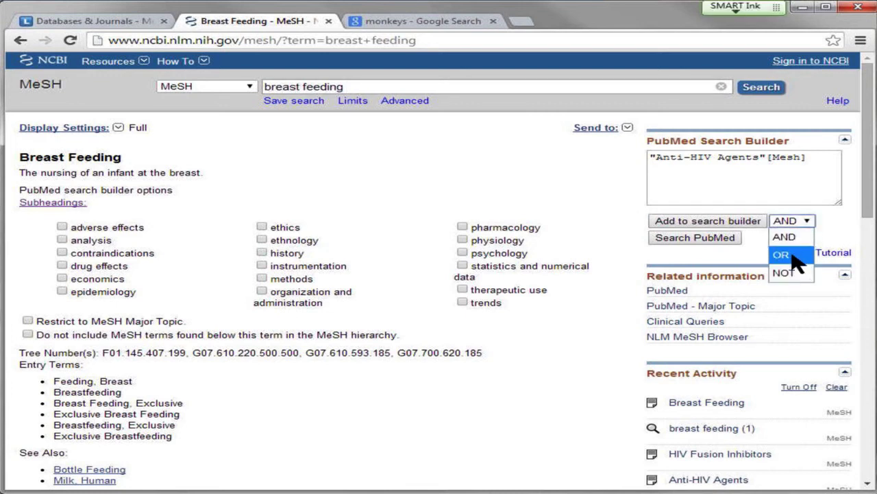
left_click(789, 240)
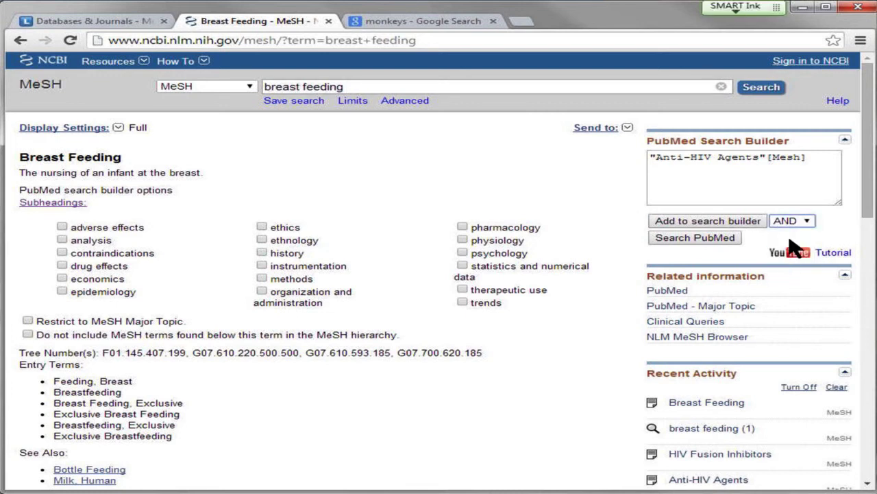
left_click(742, 223)
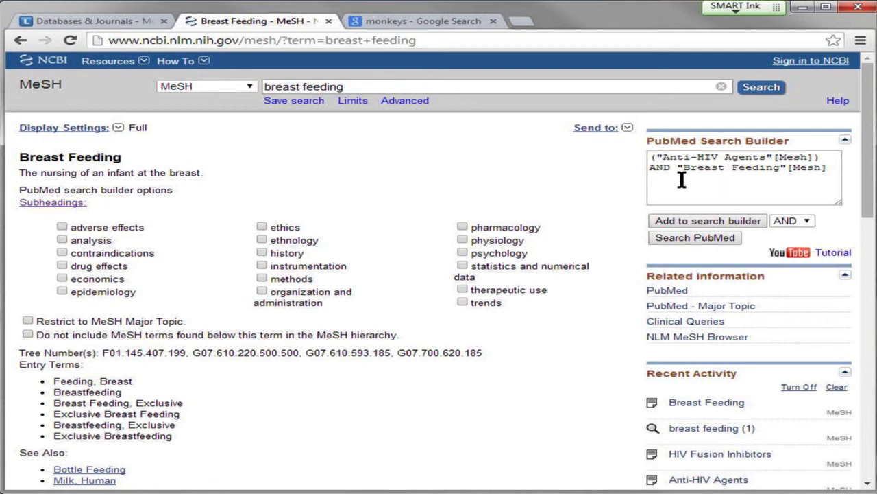
left_click(699, 241)
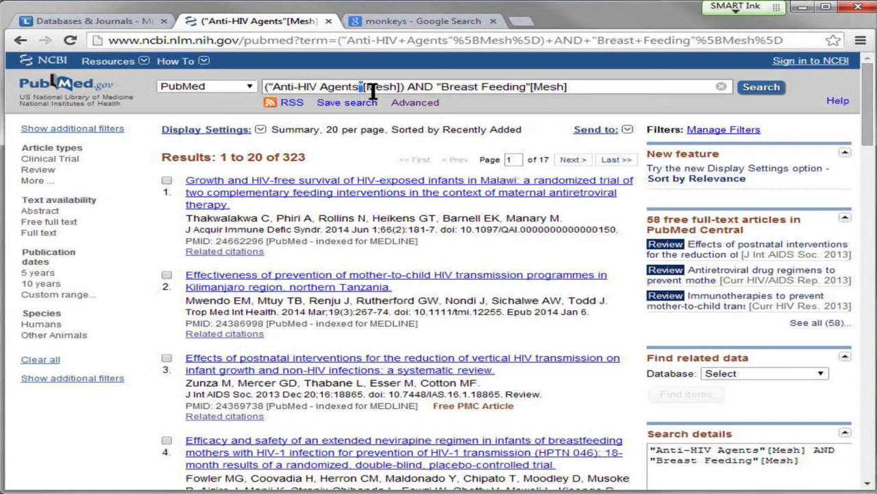
- Replace the PubMed query with "pollution" and search for it in the MeSH database
left_click_drag(582, 88, 247, 79)
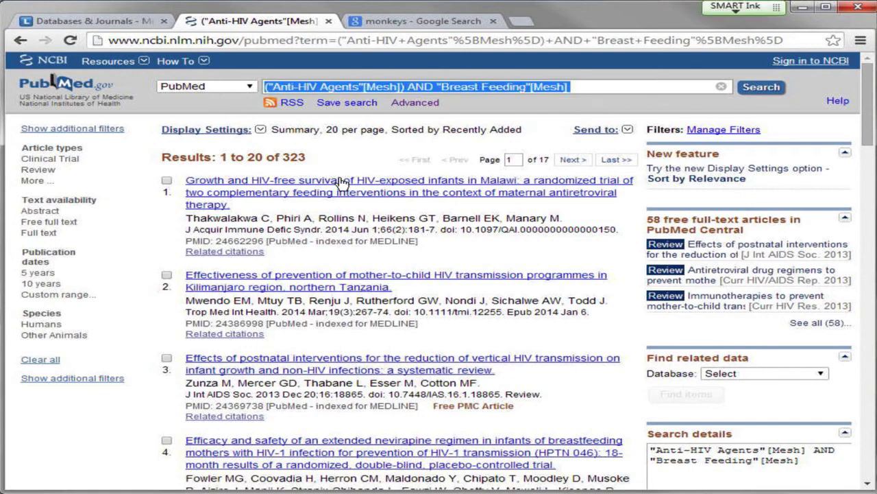
key("Delete")
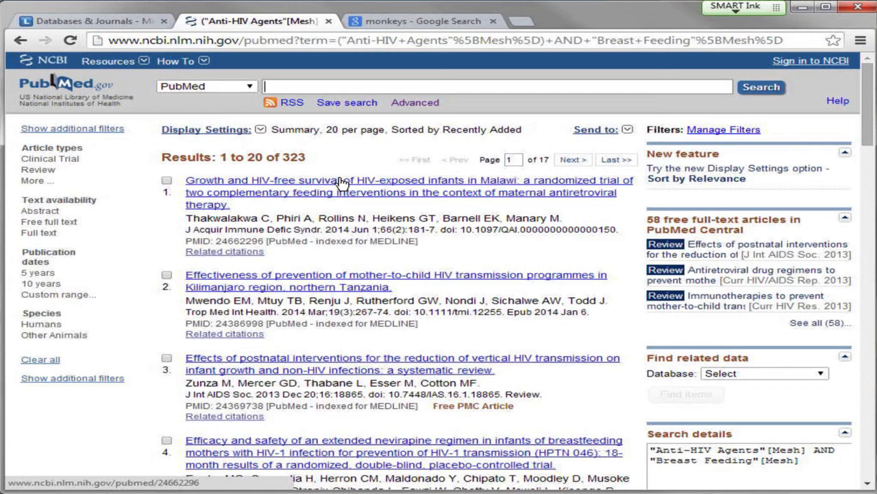
type("pollution")
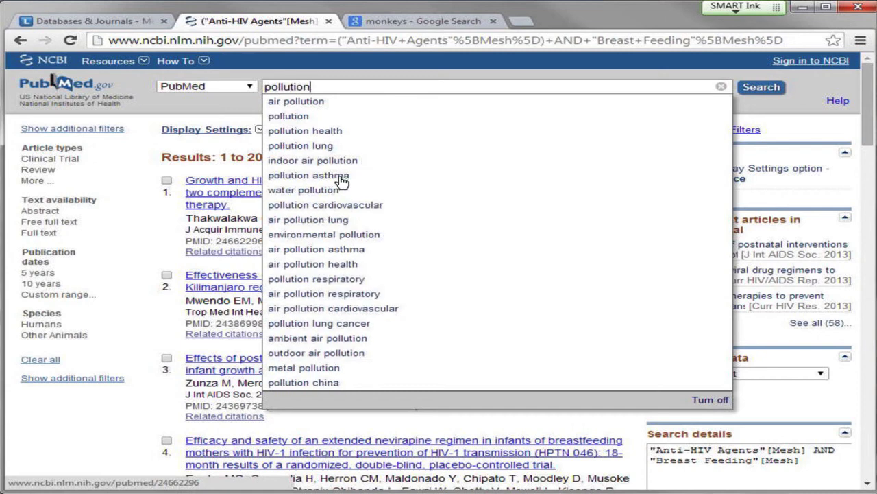
left_click(221, 86)
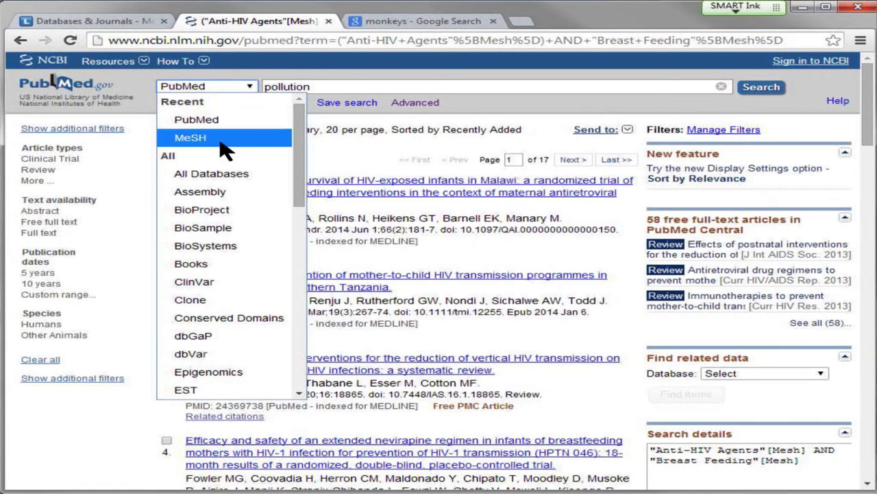
left_click(226, 138)
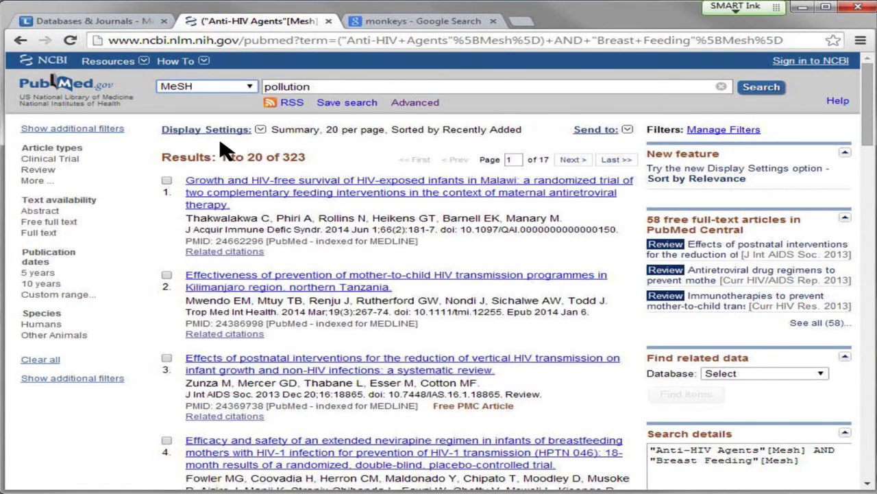
left_click(759, 88)
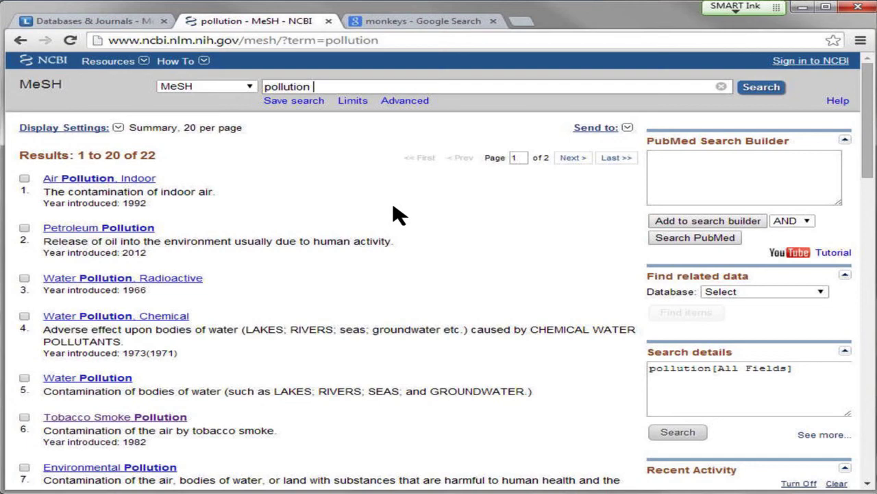
- Open the Air Pollution heading from the MeSH results and add it to the PubMed search builder
scroll(399, 218, "down", 1)
scroll(399, 220, "down", 1)
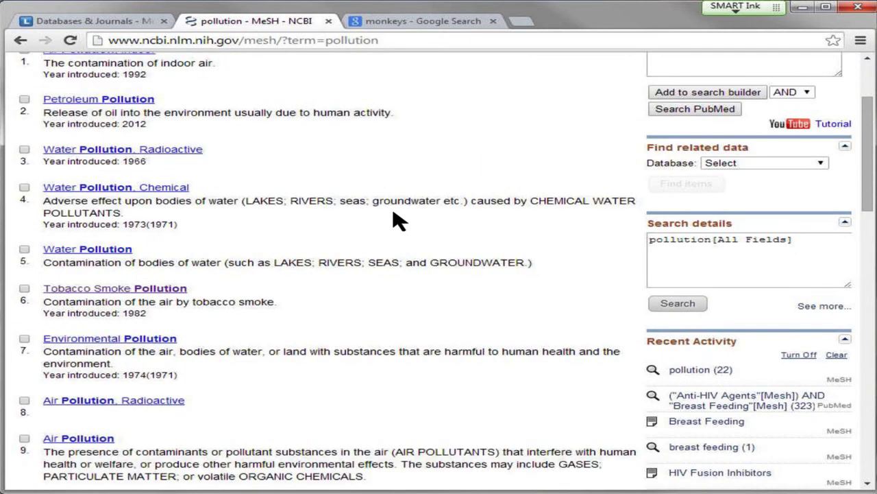
scroll(400, 220, "down", 1)
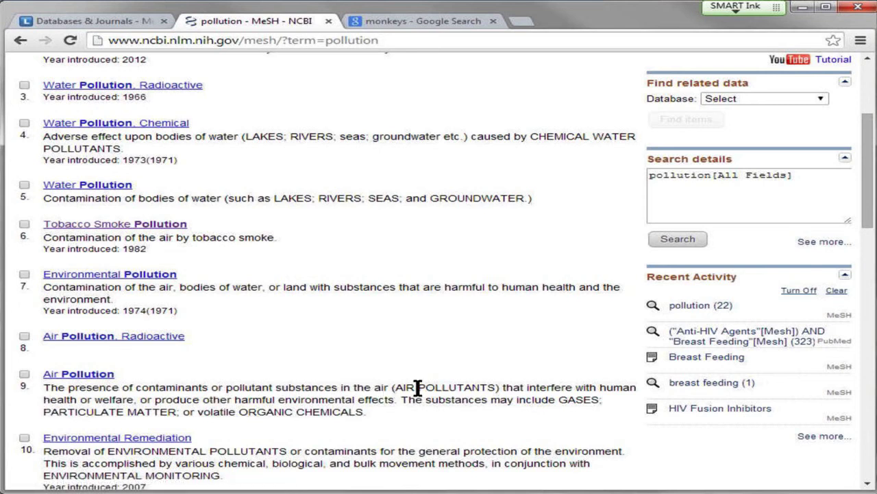
left_click_drag(593, 403, 554, 410)
left_click(521, 414)
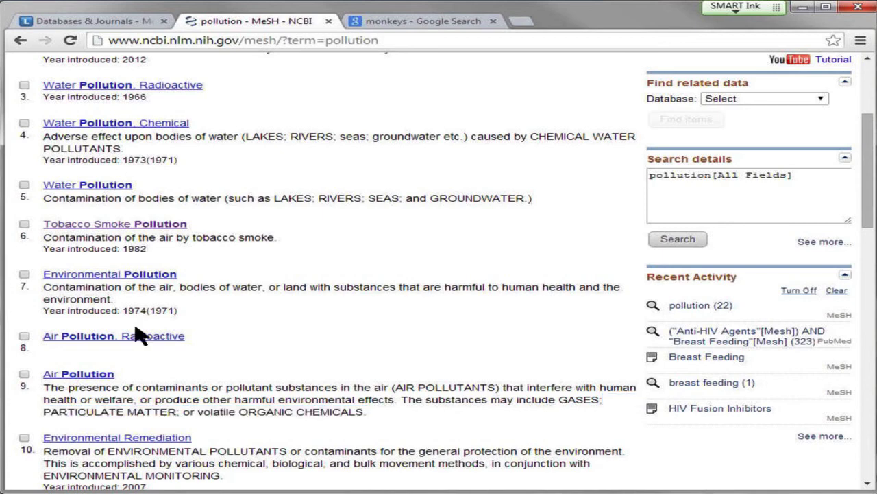
left_click(81, 377)
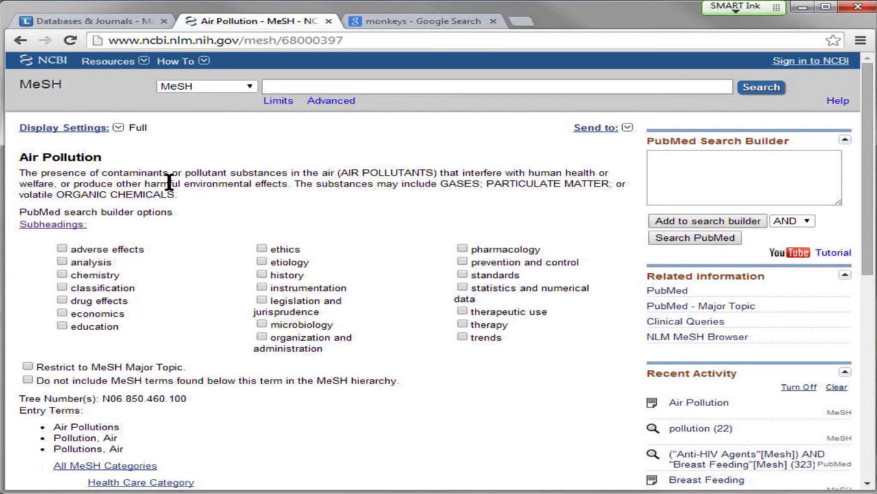
left_click(715, 227)
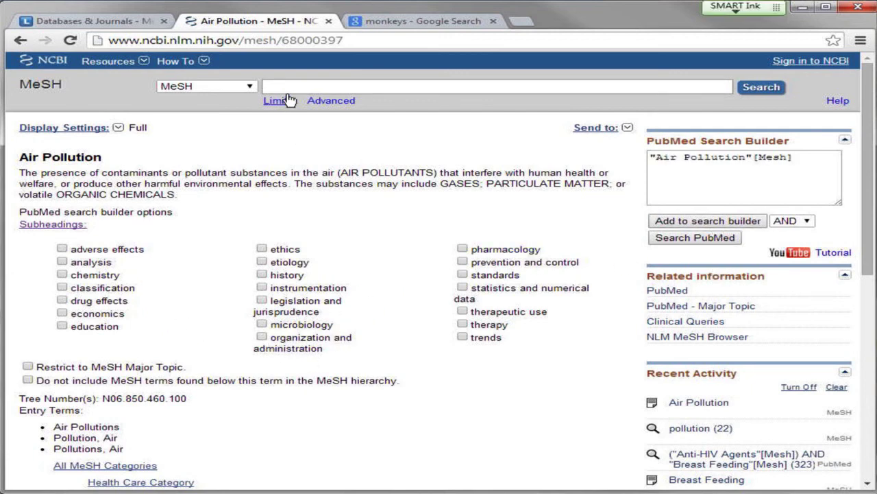
- Search MeSH for "traffic" and add the Motor Vehicles heading to the search builder with the OR operator
type("traffic")
key("Return")
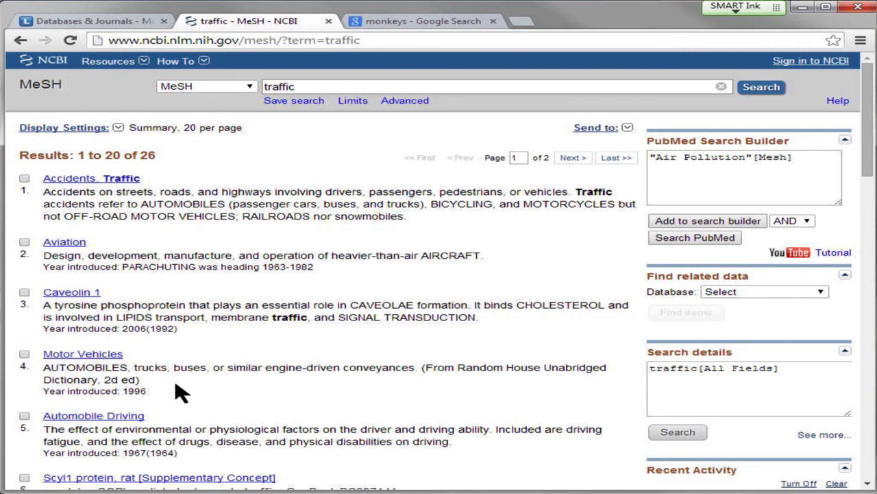
left_click(24, 353)
left_click(795, 221)
left_click(782, 262)
left_click(706, 221)
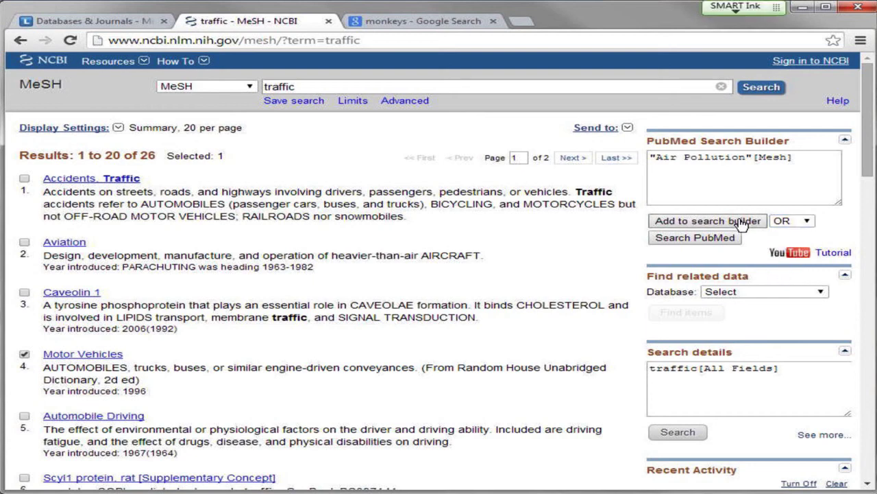
- Replace the MeSH query with "diesel" and search the MeSH database for matching subject headings
triple_click(320, 89)
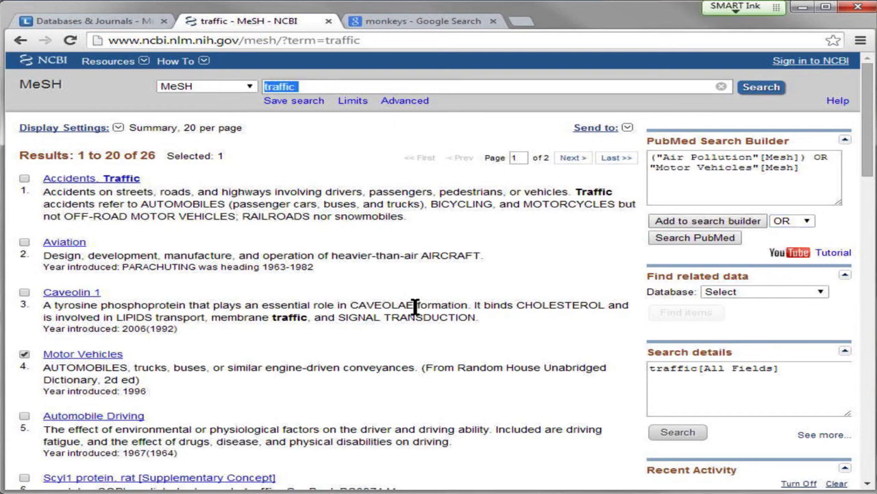
type("diesel")
key("Return")
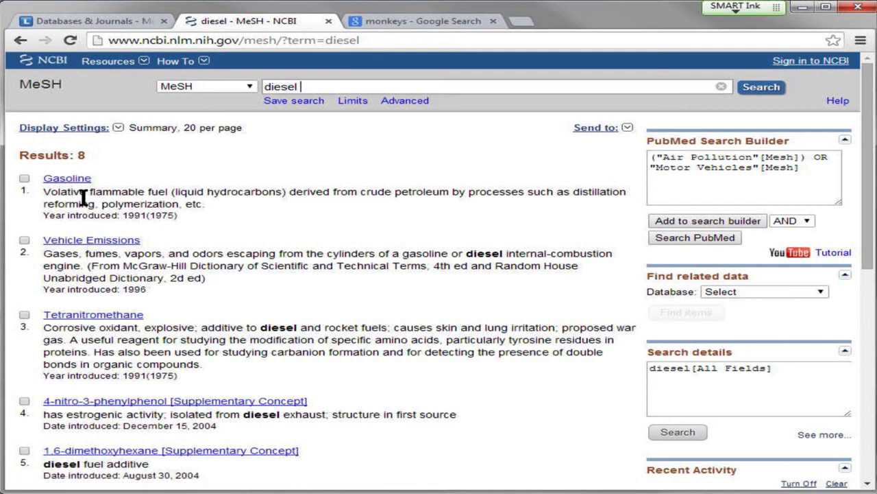
left_click_drag(88, 192, 182, 191)
left_click(199, 225)
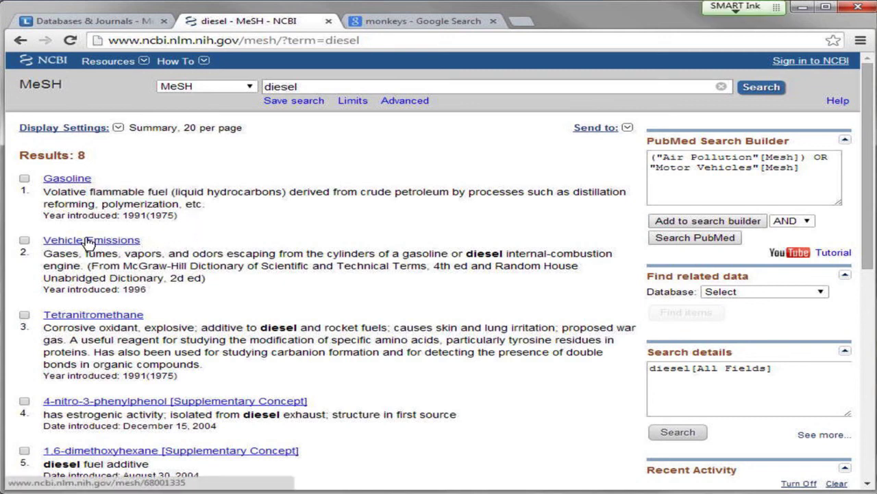
- Select the Vehicle Emissions heading and add it to the PubMed search builder with the OR operator
left_click(24, 241)
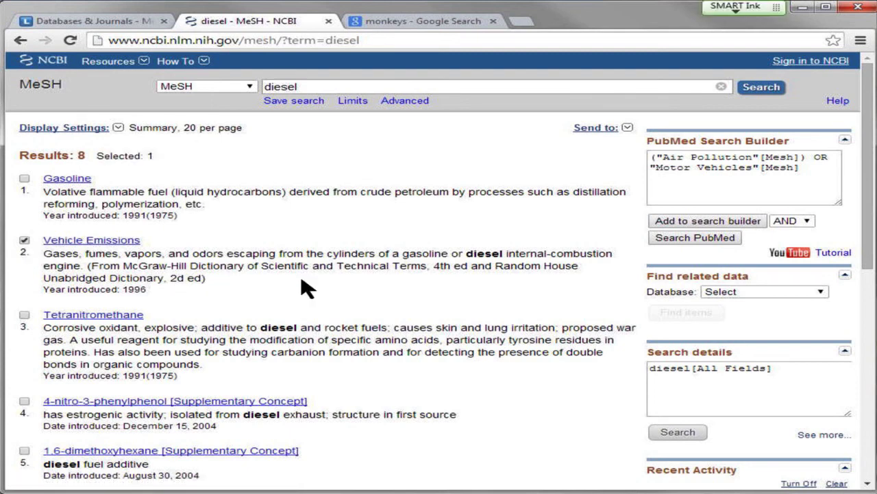
left_click(799, 221)
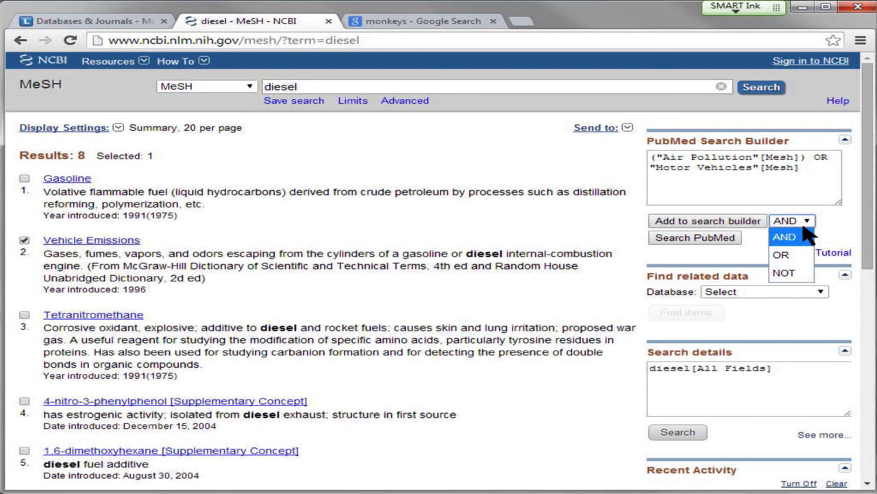
left_click(799, 255)
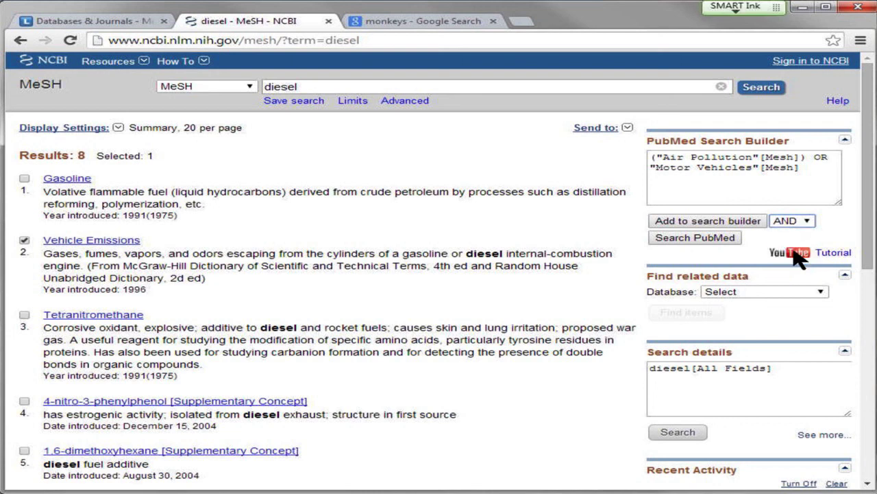
left_click(674, 221)
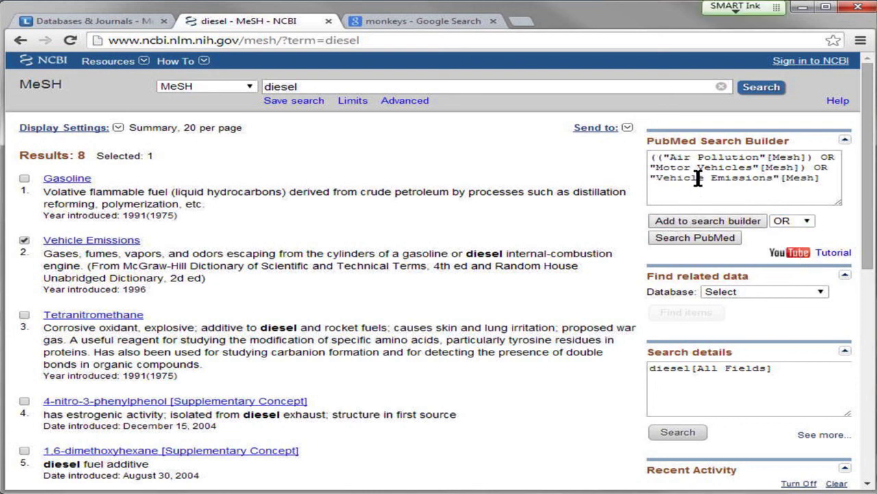